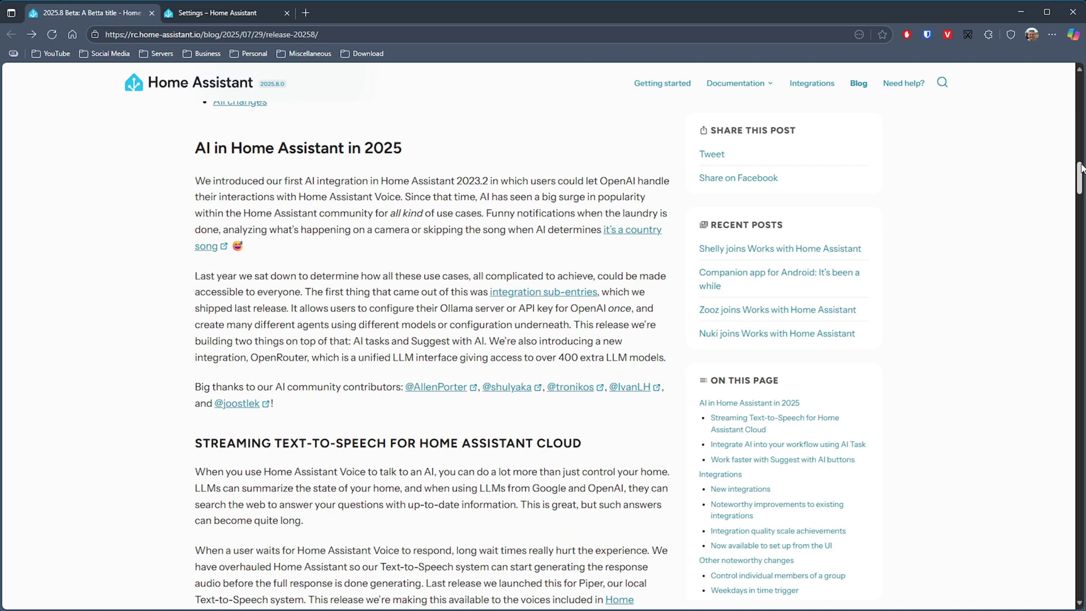
Step: Scroll the release notes down to the AI Task section's chicken-counting template example
left_click_drag(1081, 168, 1079, 177)
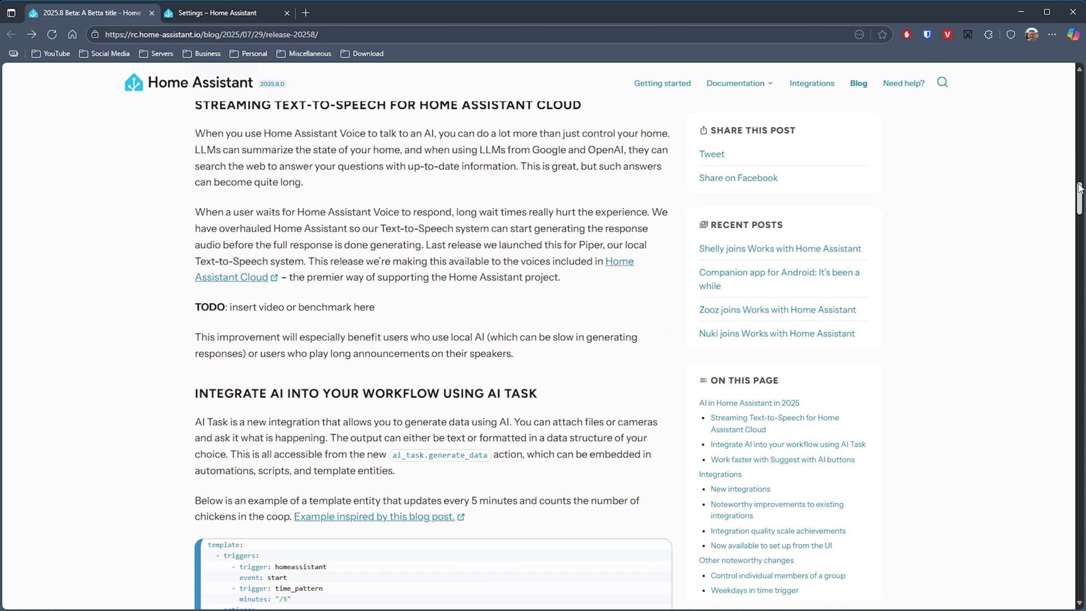
left_click_drag(1079, 188, 1079, 205)
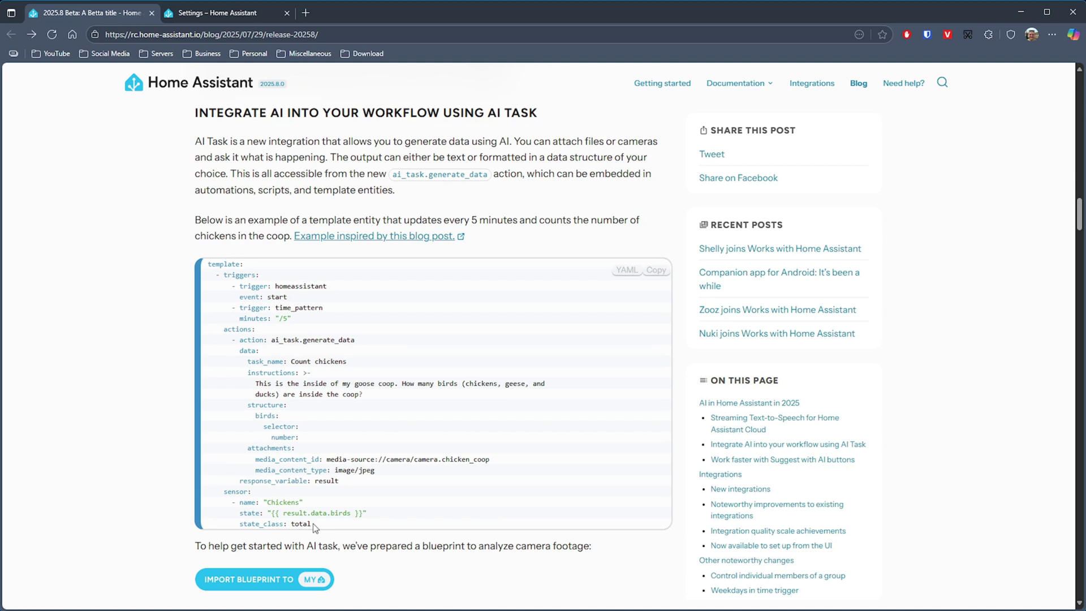
Step: Highlight part of the ai_task.generate_data YAML template example
left_click_drag(326, 528, 205, 266)
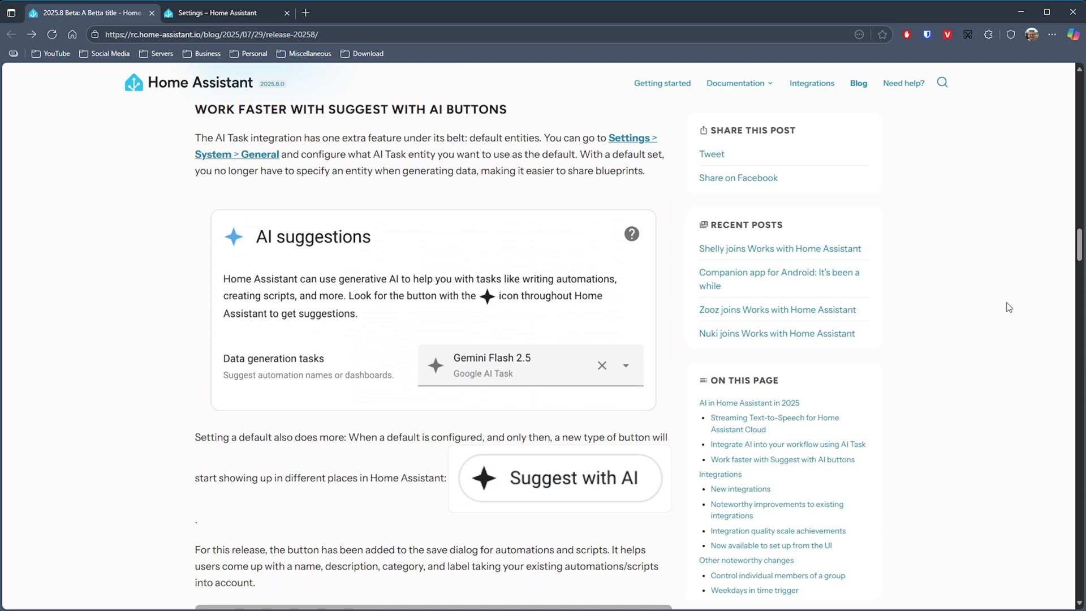
Step: In System > General settings, set AI suggestions' Data generation tasks to Google AI Task
left_click(202, 13)
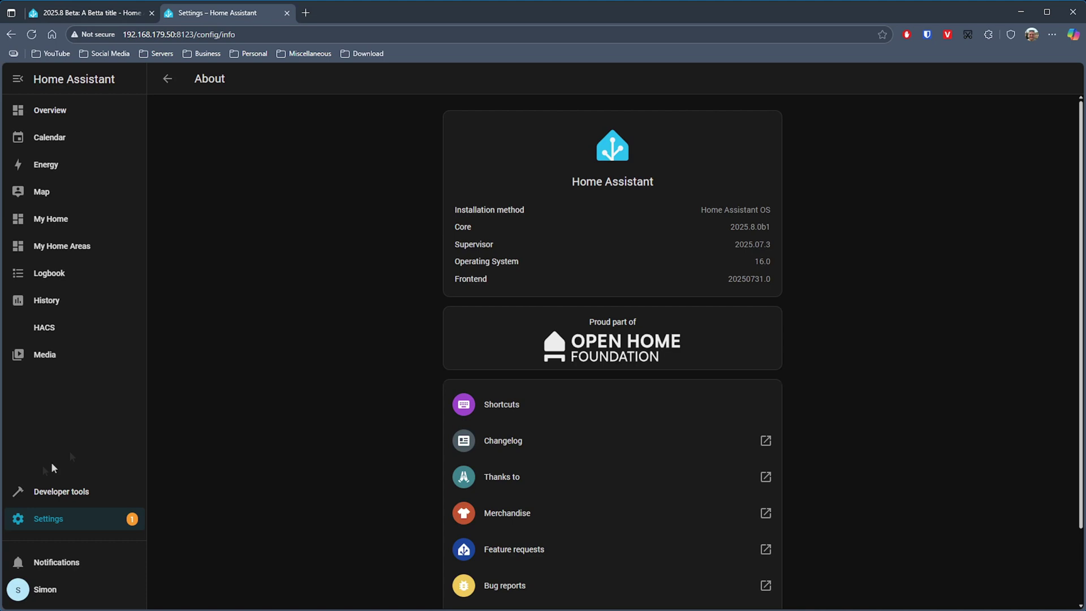
left_click(74, 525)
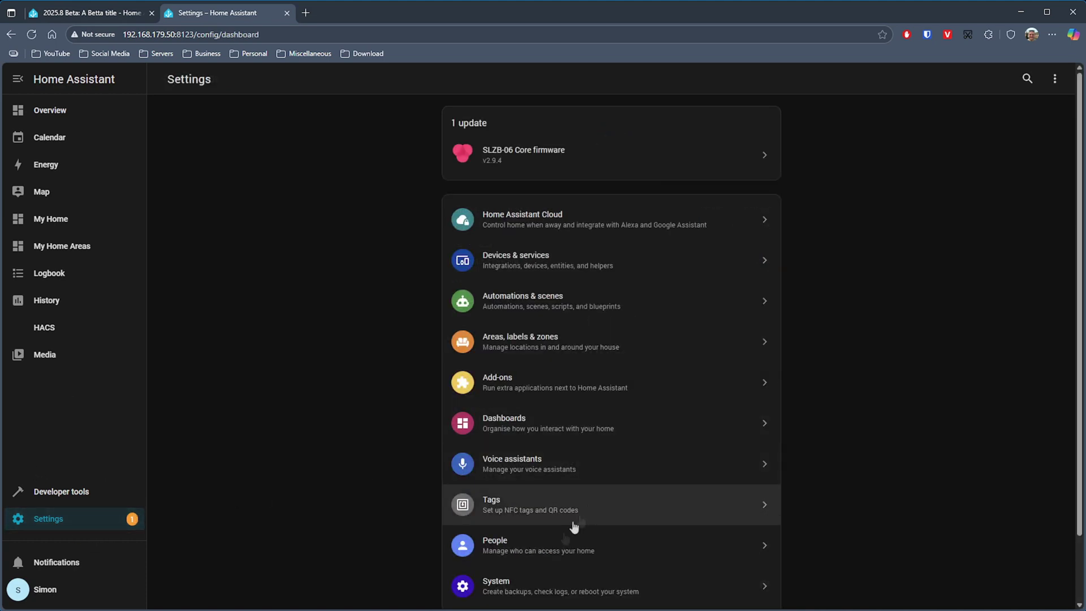
left_click(531, 584)
left_click(529, 134)
scroll(673, 476, "down", 2)
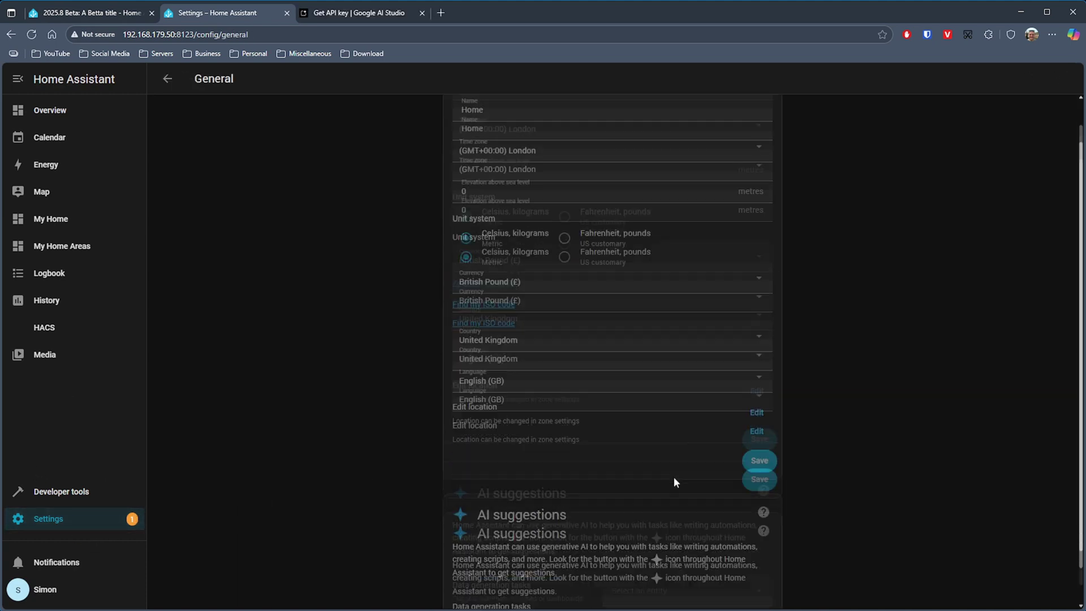
left_click(679, 563)
left_click(669, 521)
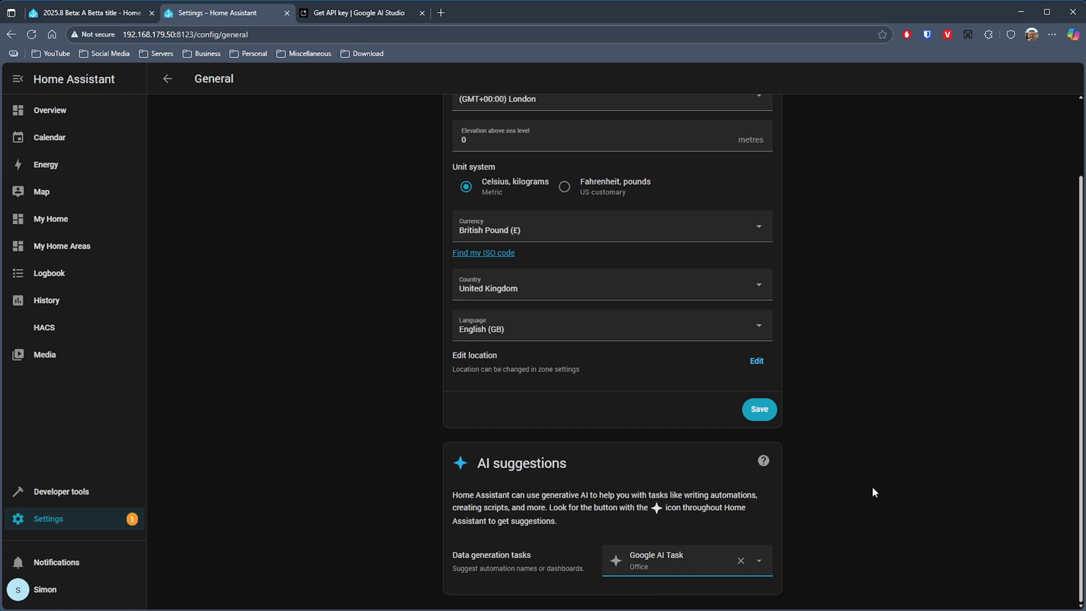
scroll(847, 447, "up", 2)
scroll(848, 445, "down", 2)
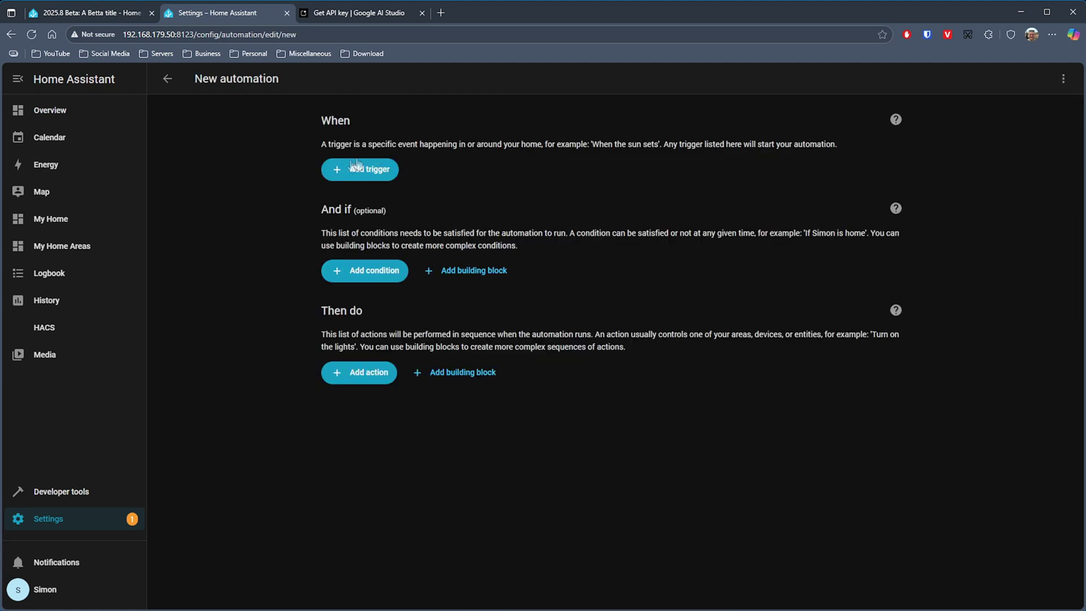
Step: Add a device trigger for the HP ENVY 4500 series black ink dropping below 2
left_click(355, 169)
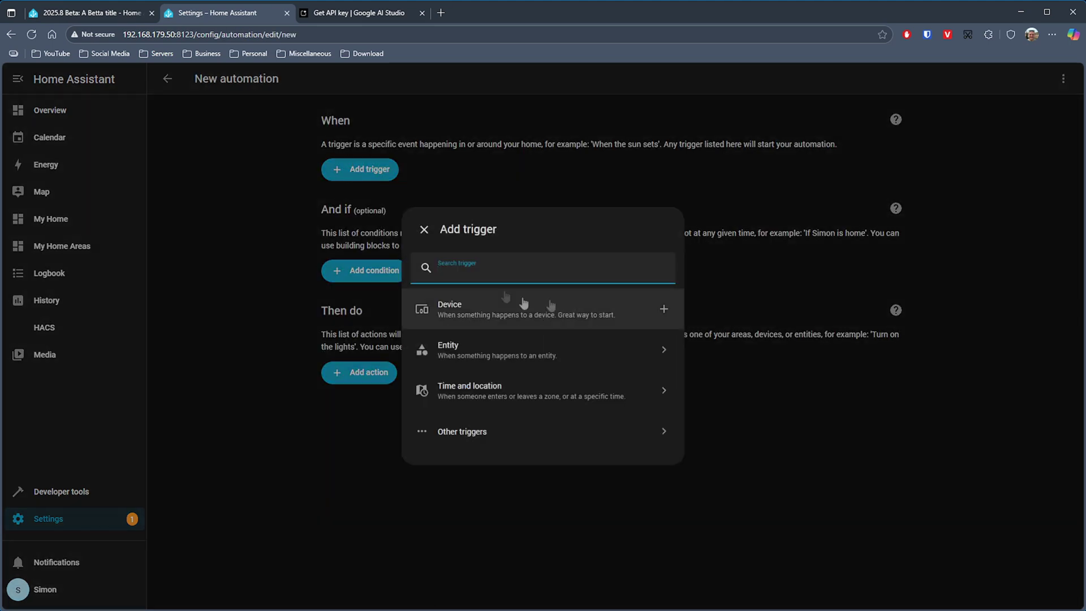
left_click(499, 310)
left_click(391, 204)
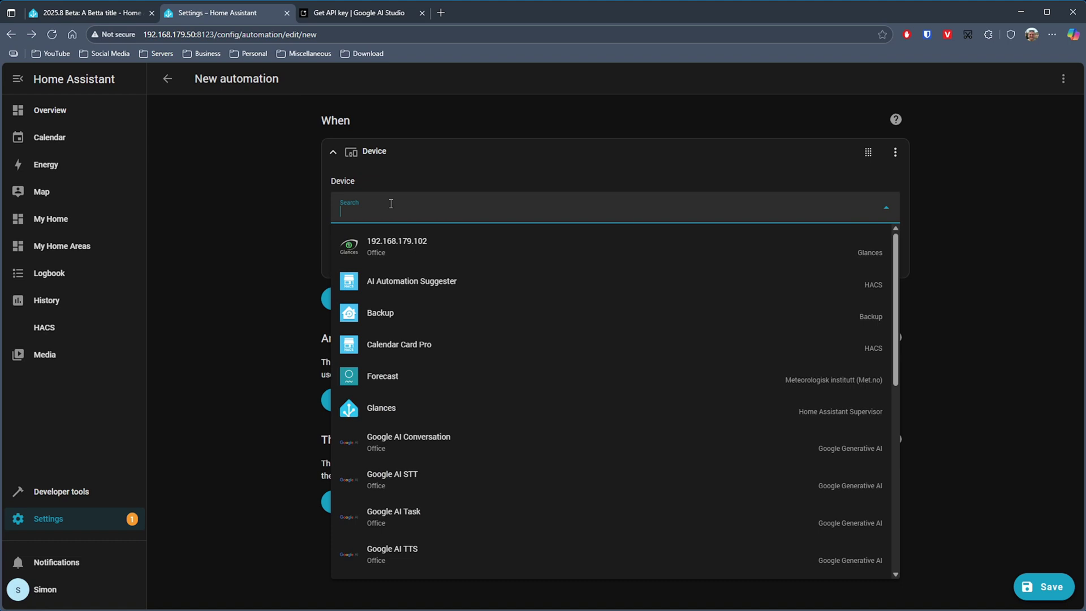
scroll(635, 379, "down", 5)
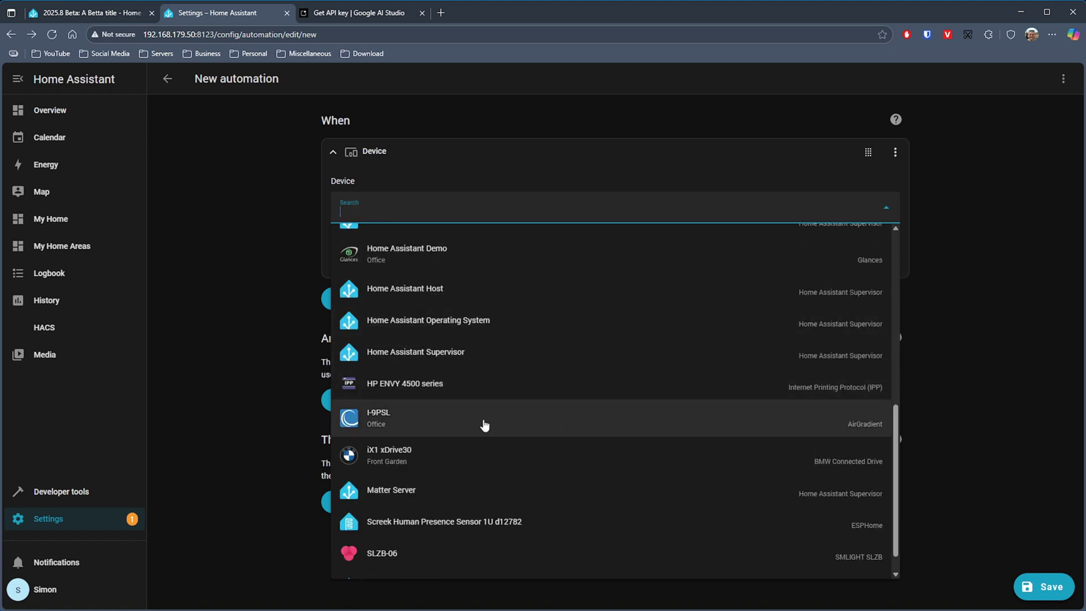
left_click(419, 384)
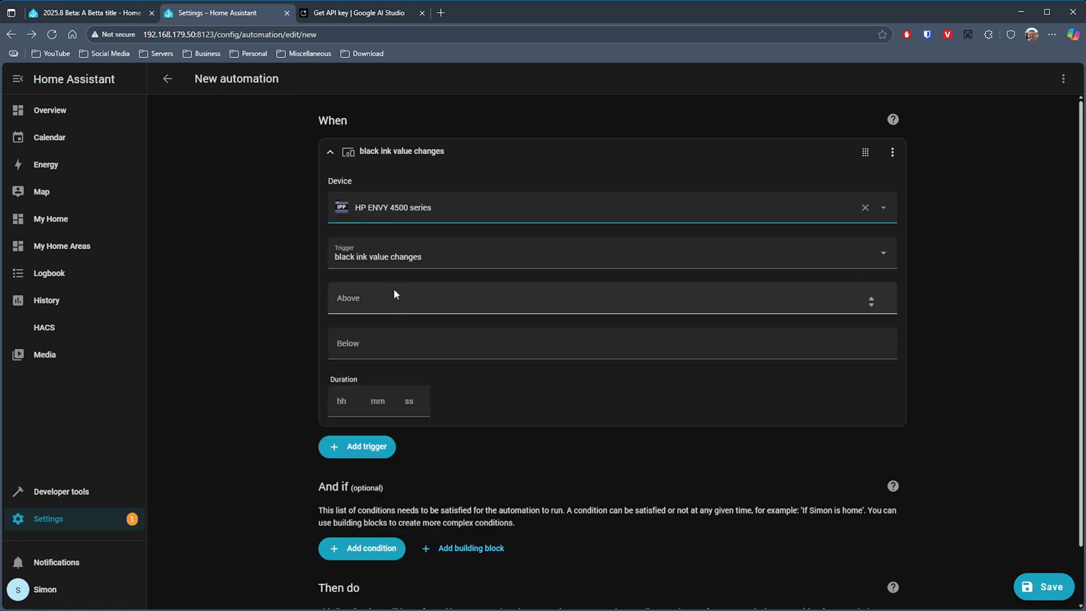
left_click(405, 343)
type("2")
scroll(485, 420, "down", 1)
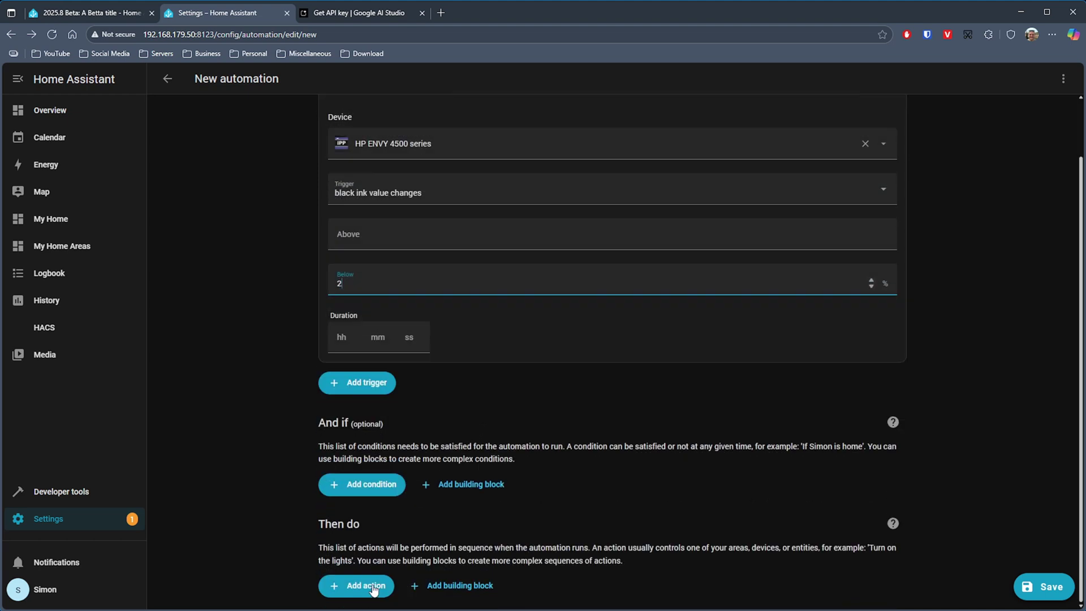
Step: Add a Send a notification action saying 'Ink is low', then save with an AI-suggested name
left_click(373, 587)
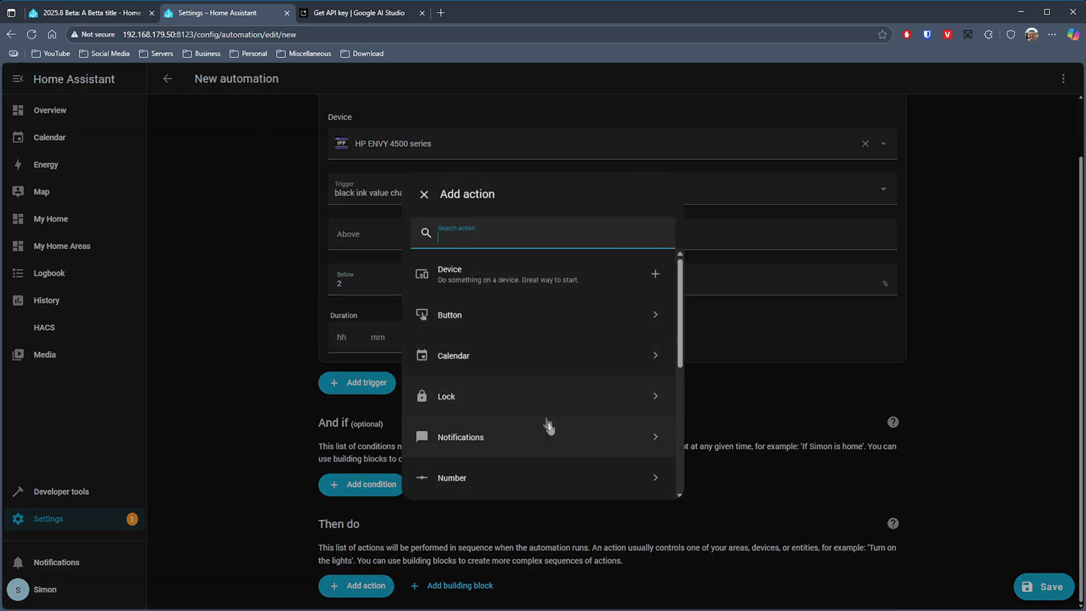
left_click(547, 441)
left_click(439, 277)
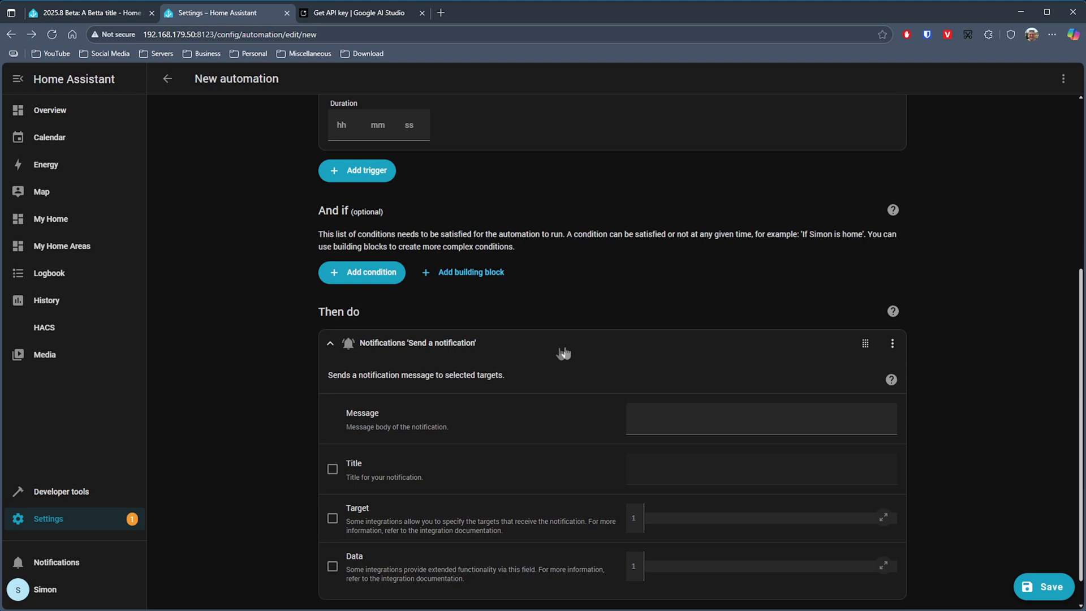
left_click(629, 383)
type("Ink is low")
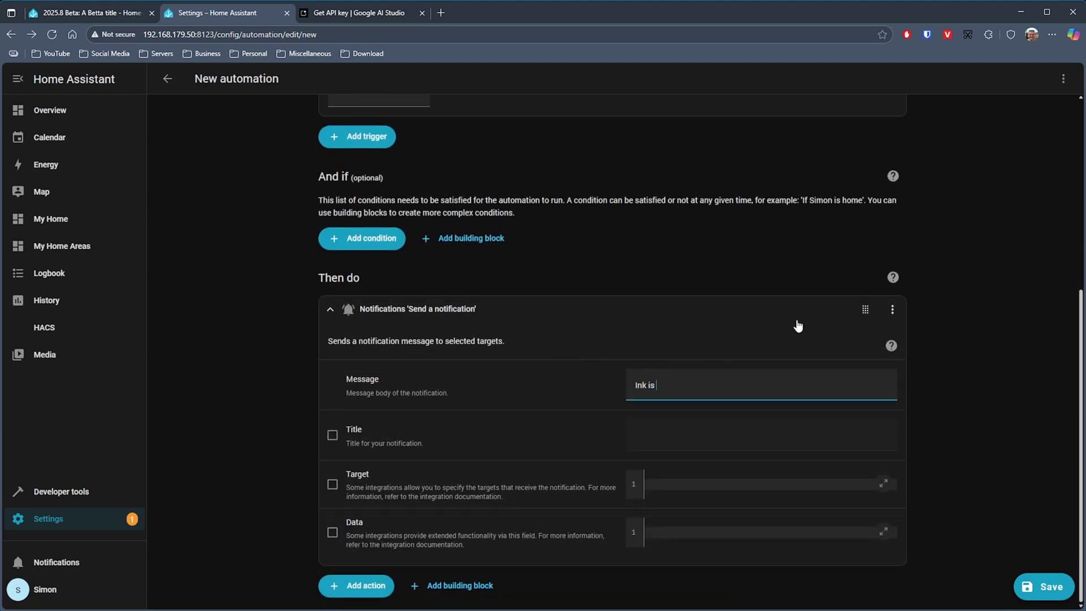
left_click(1062, 589)
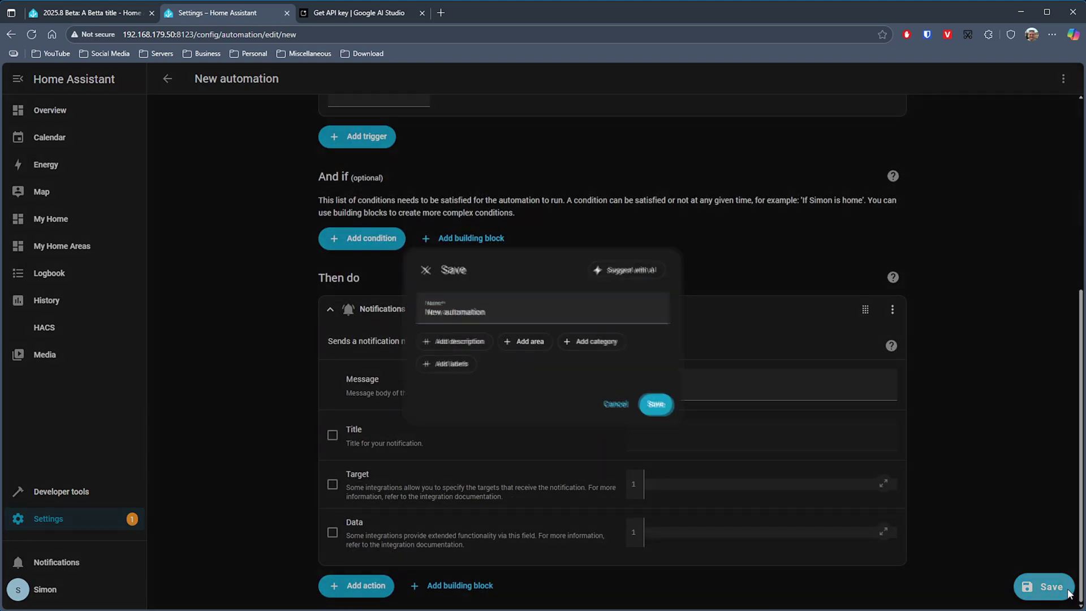
left_click(640, 272)
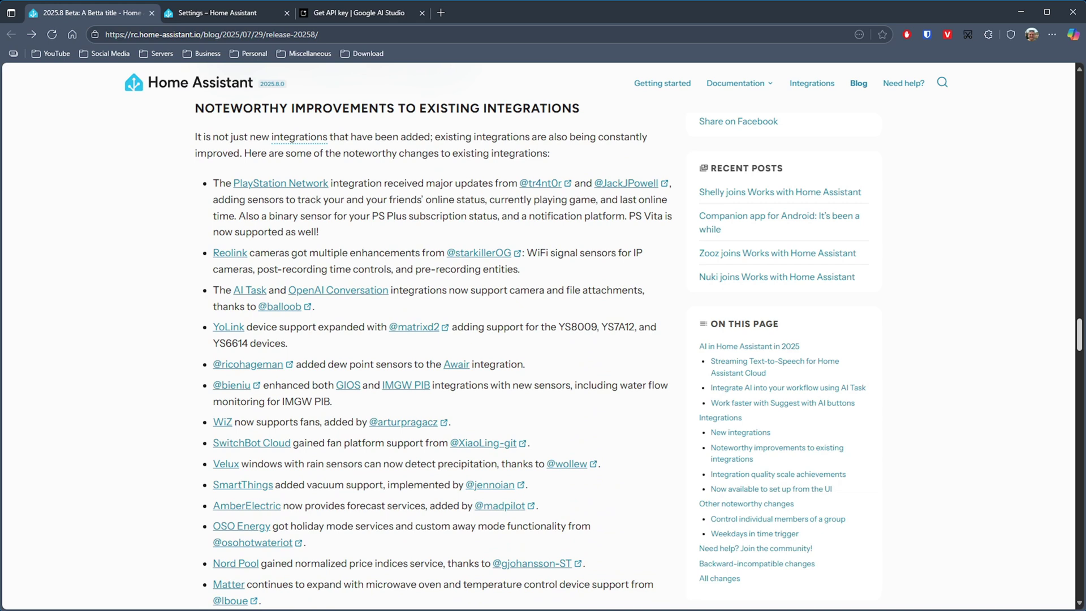
Step: Scroll through the noteworthy integration improvements list down to the KNX entry
scroll(434, 351, "down", 1)
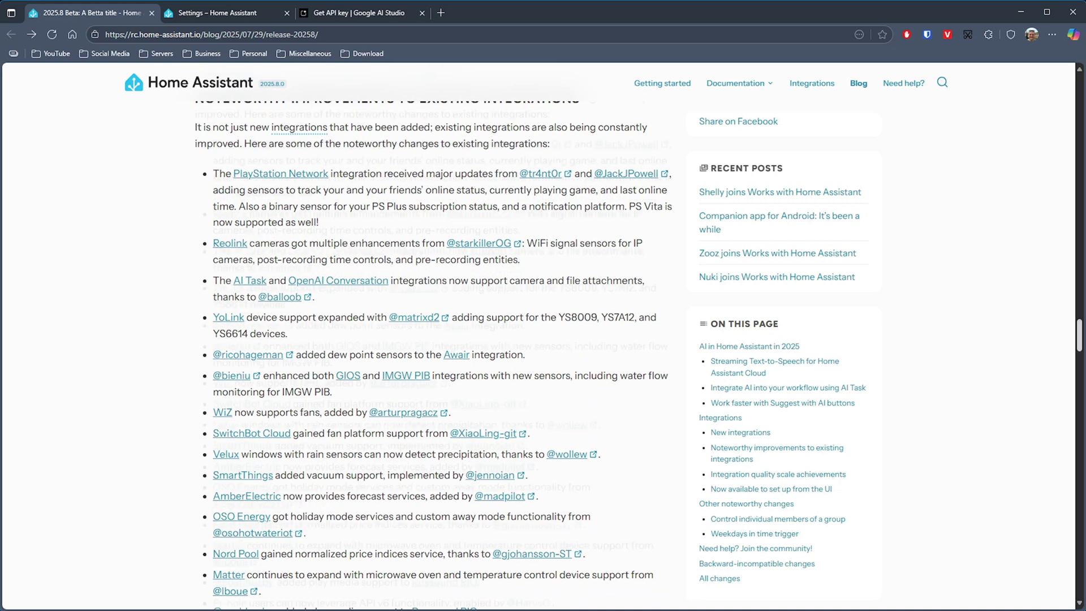
scroll(434, 337, "down", 2)
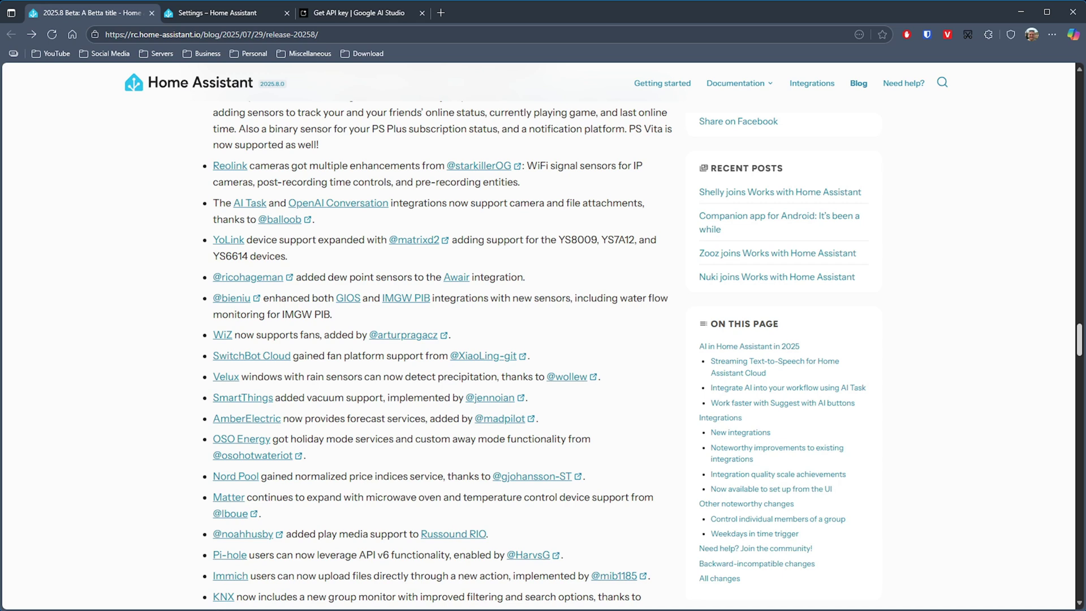
scroll(441, 351, "down", 1)
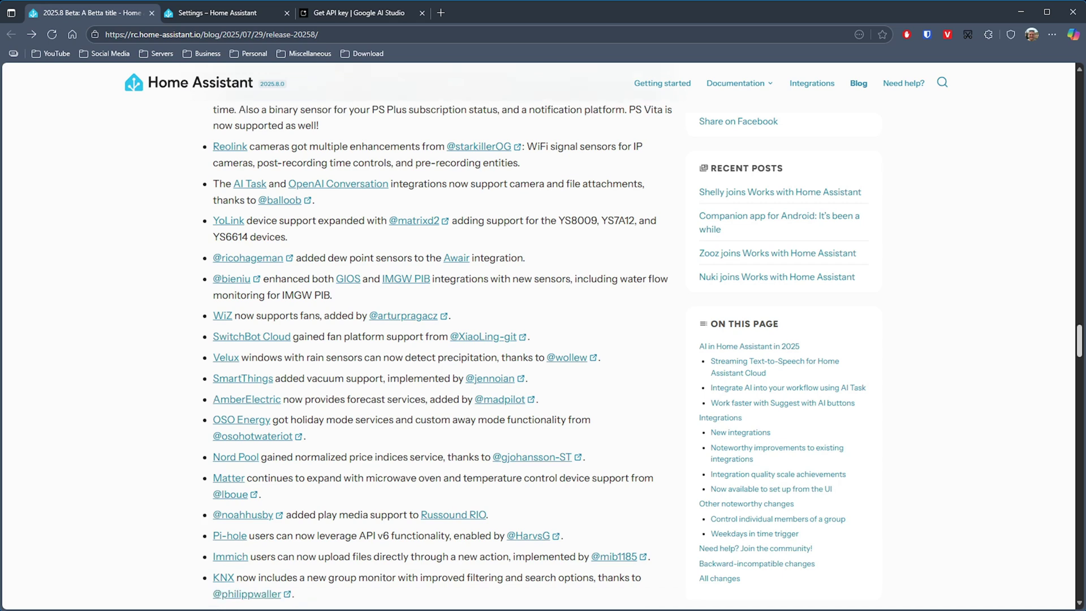
scroll(441, 351, "down", 1)
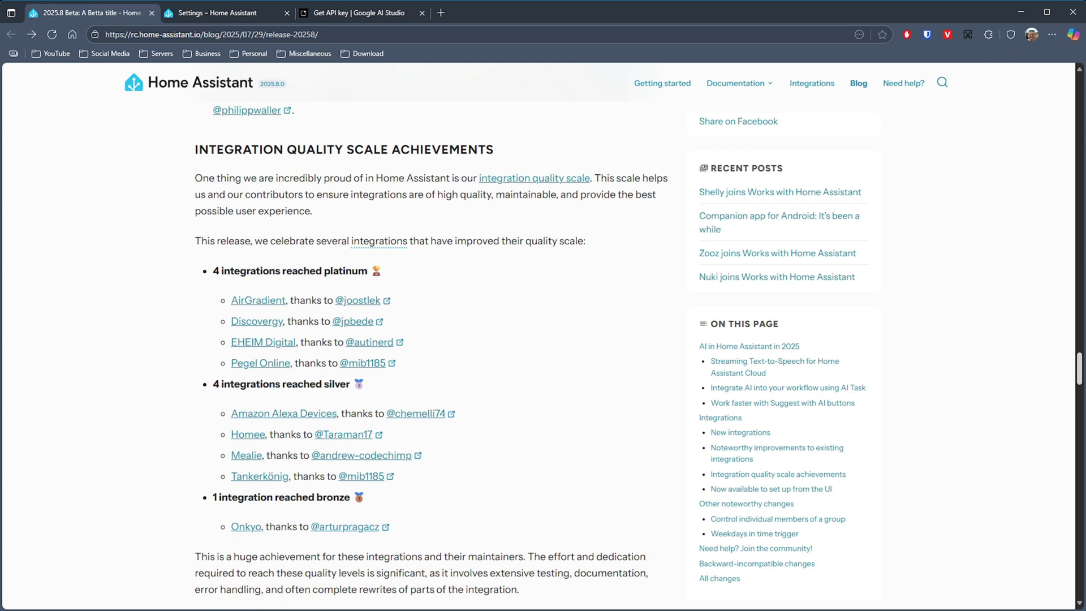
Step: Scroll past the quality scale achievements to the Other noteworthy changes section
scroll(430, 340, "down", 1)
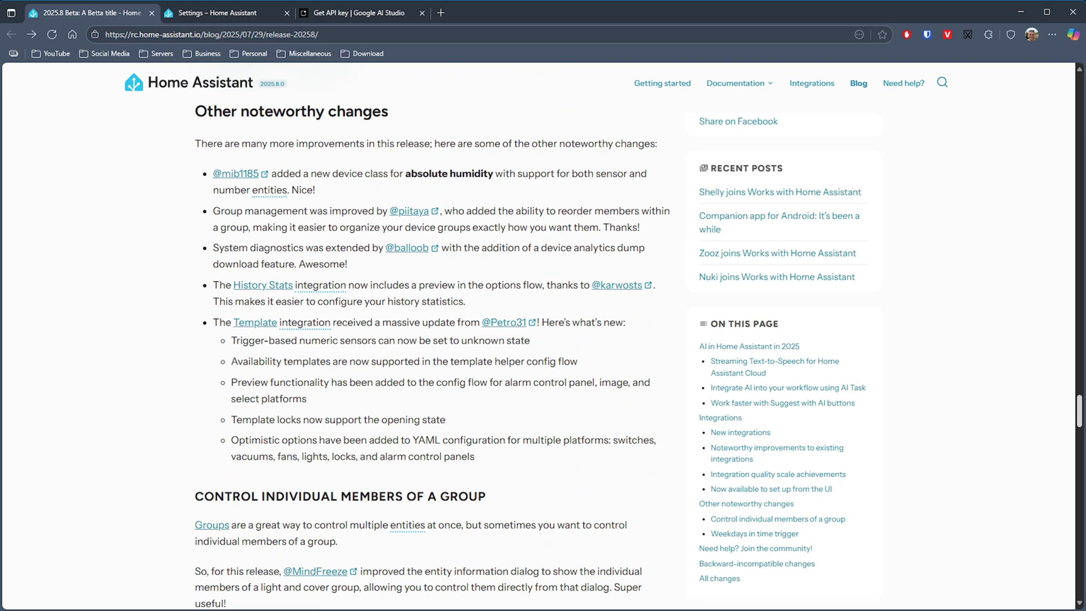
Step: Add Door lock state to the group, ordering members: Door lock state, Condition-based services, Charging status
scroll(425, 351, "down", 1)
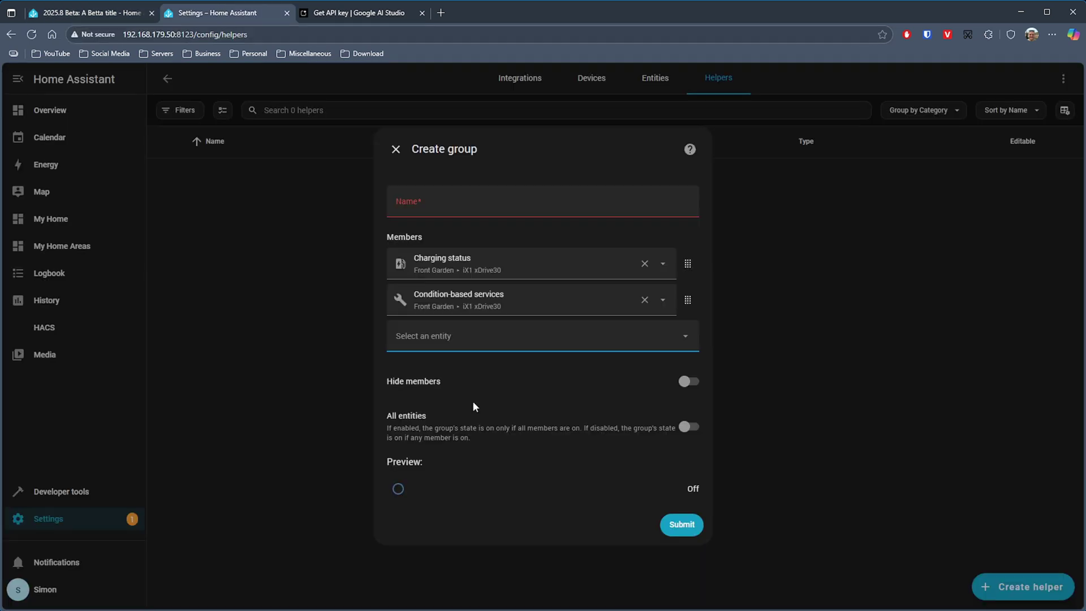
left_click(450, 337)
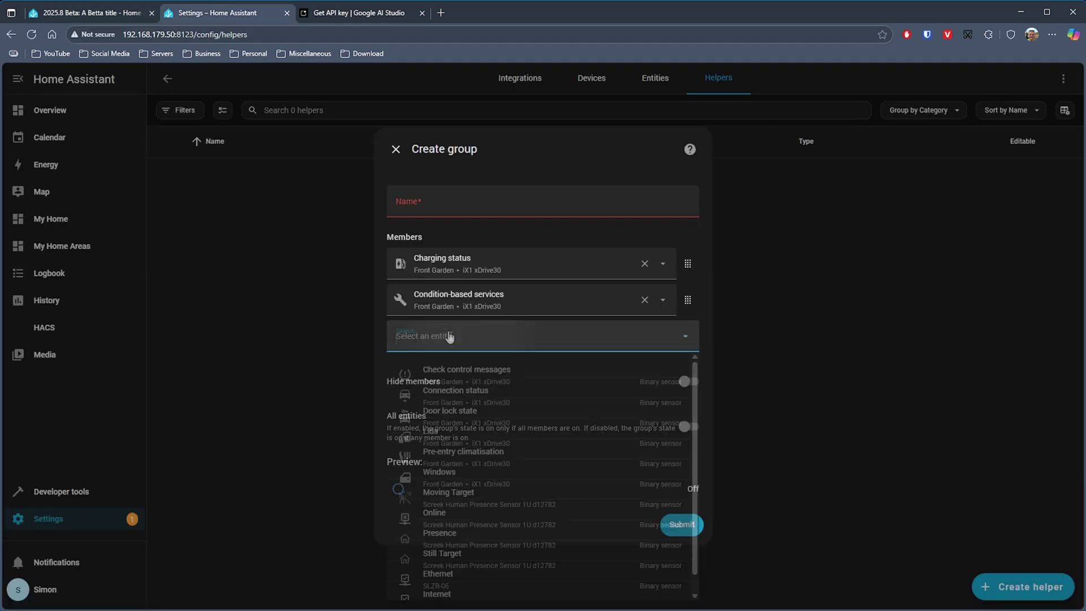
left_click(543, 444)
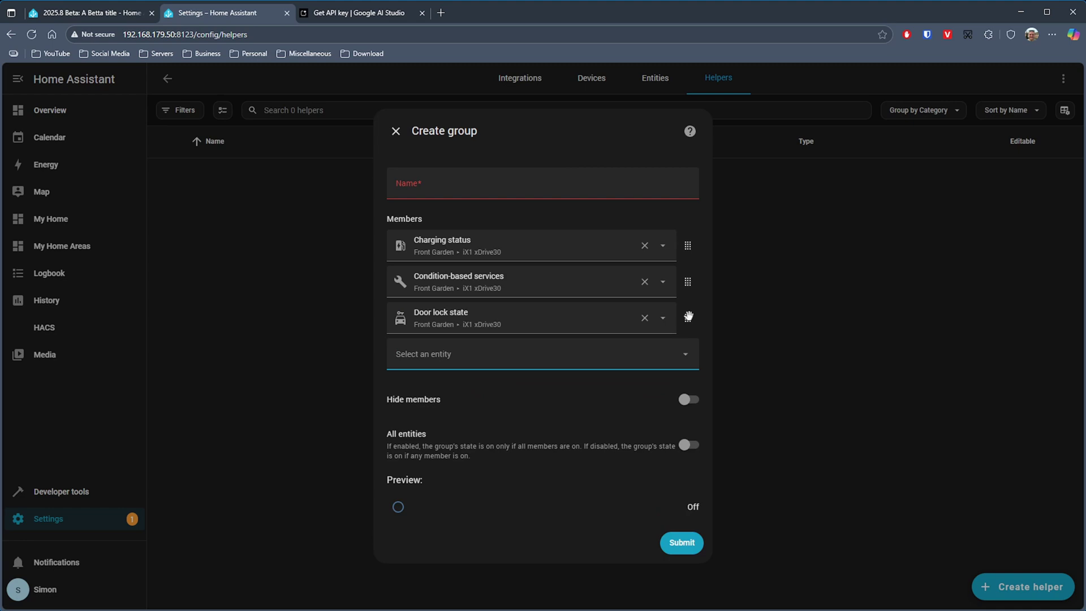
left_click_drag(688, 317, 685, 246)
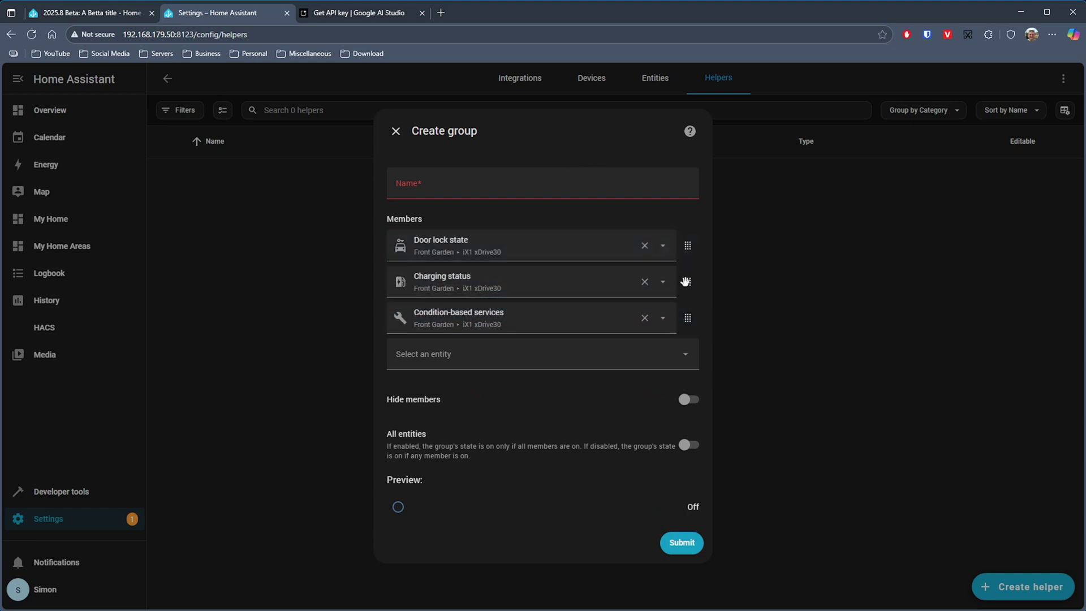
left_click_drag(686, 313, 689, 280)
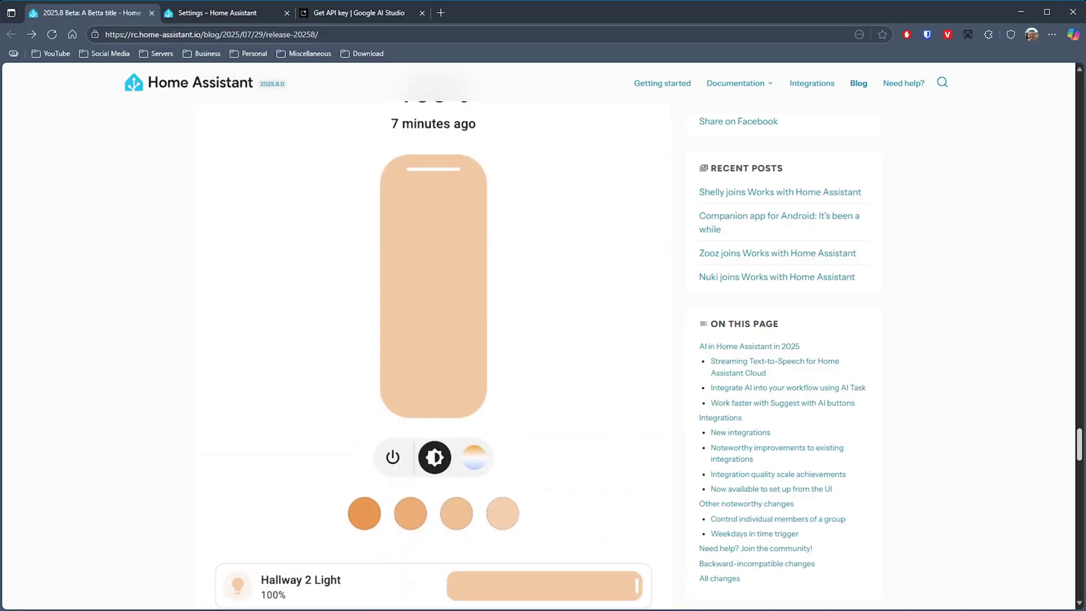
Step: Scroll to the light group dialog screenshot showing each member light at 100%
scroll(433, 339, "down", 1)
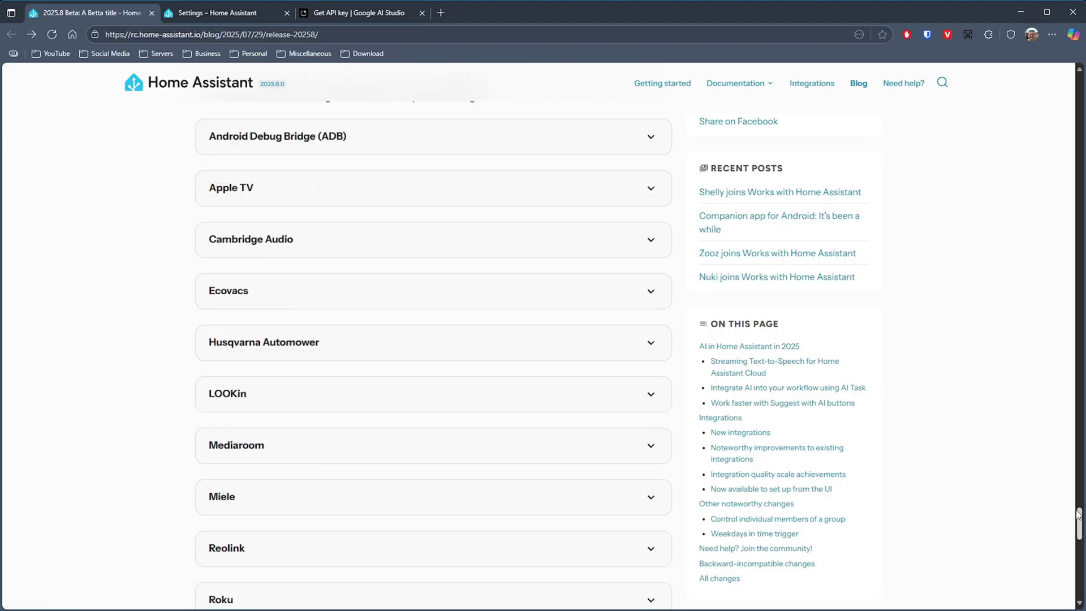
Step: Expand and collapse the ADB breaking change, then scroll down to the Reolink entry
left_click(348, 147)
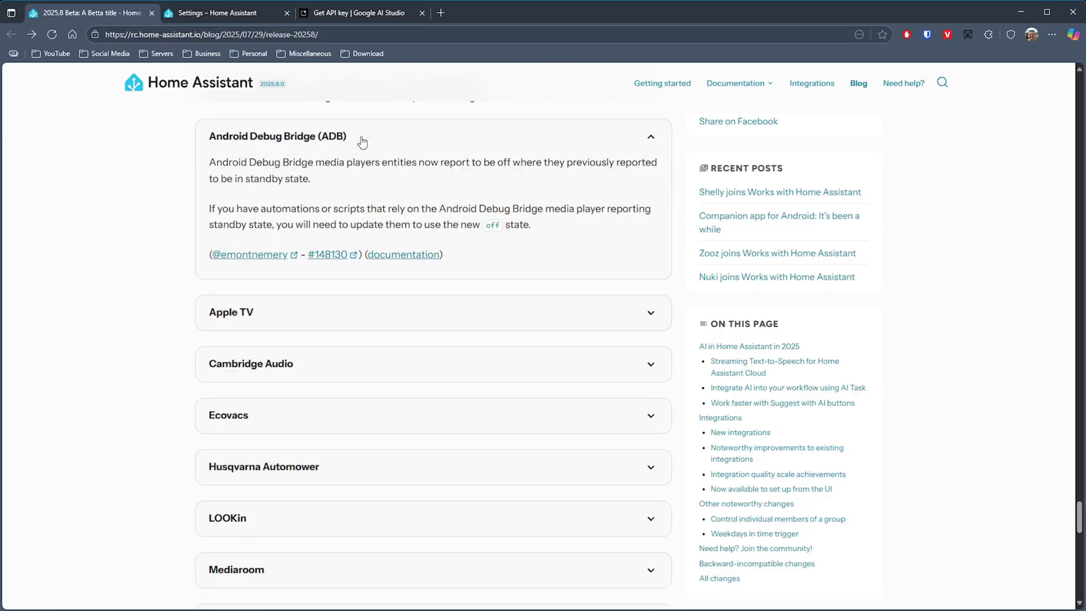
left_click(362, 142)
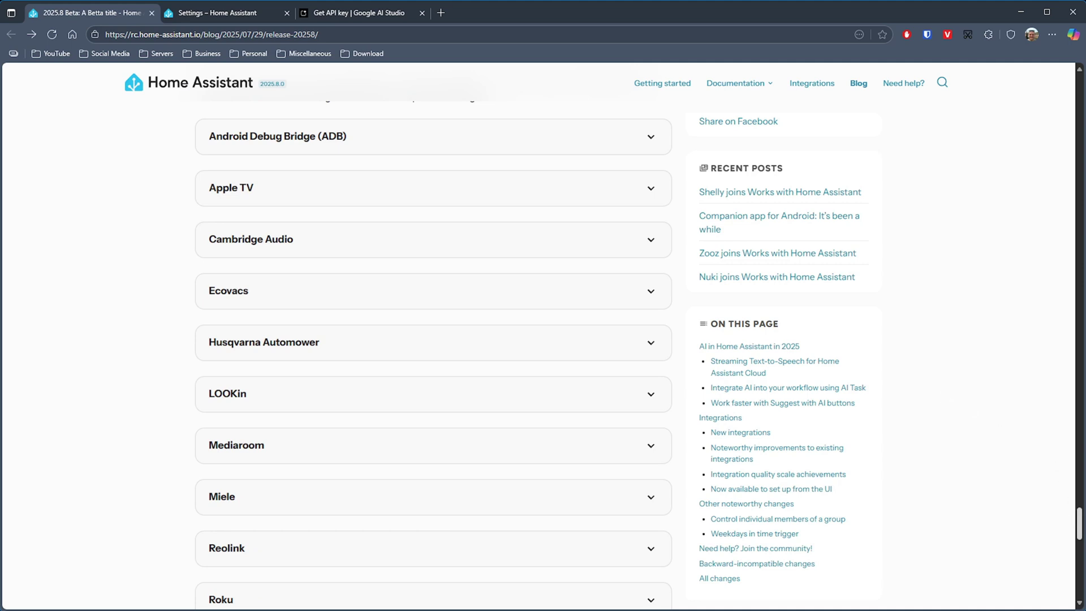
left_click_drag(1082, 518, 1082, 529)
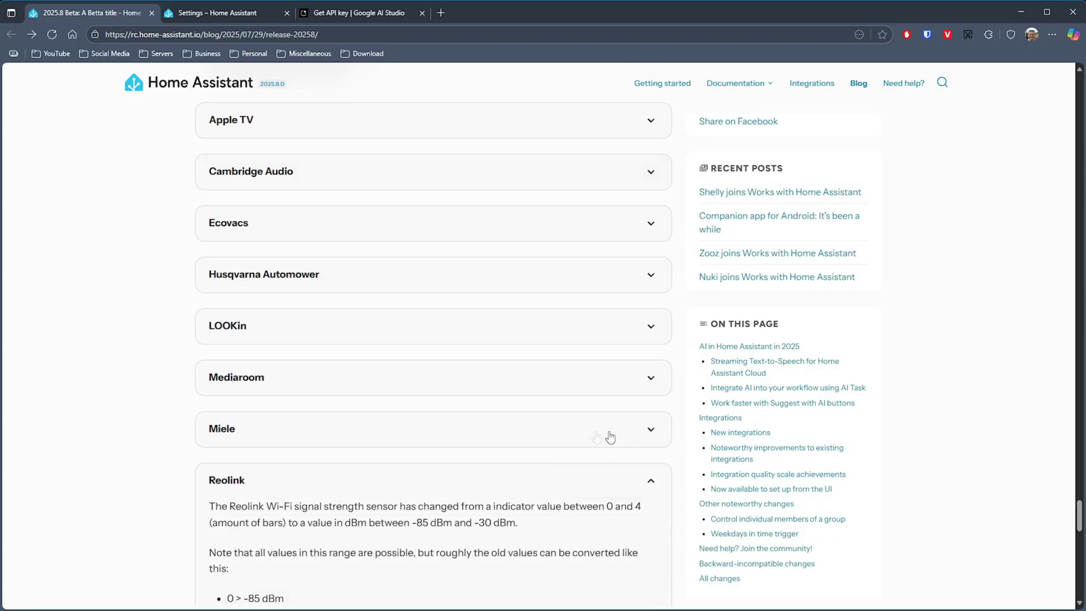
Step: Scroll down to the Whirlpool Appliances breaking change about the separate washer/dryer door sensor
scroll(612, 437, "down", 3)
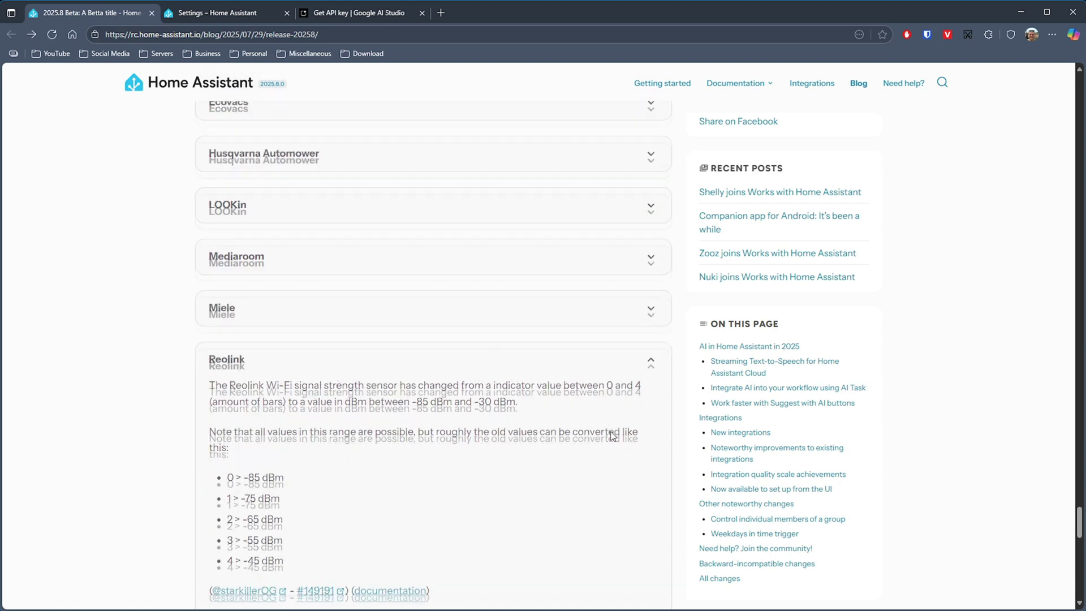
scroll(612, 436, "down", 2)
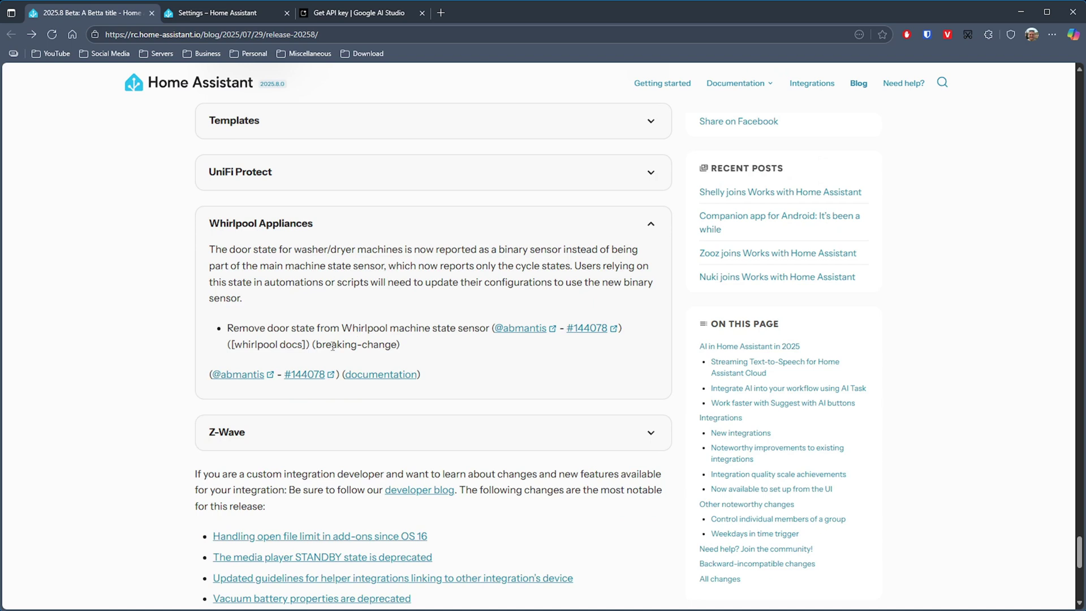
Step: Collapse the Whirlpool Appliances breaking-change details in the release notes
left_click(305, 232)
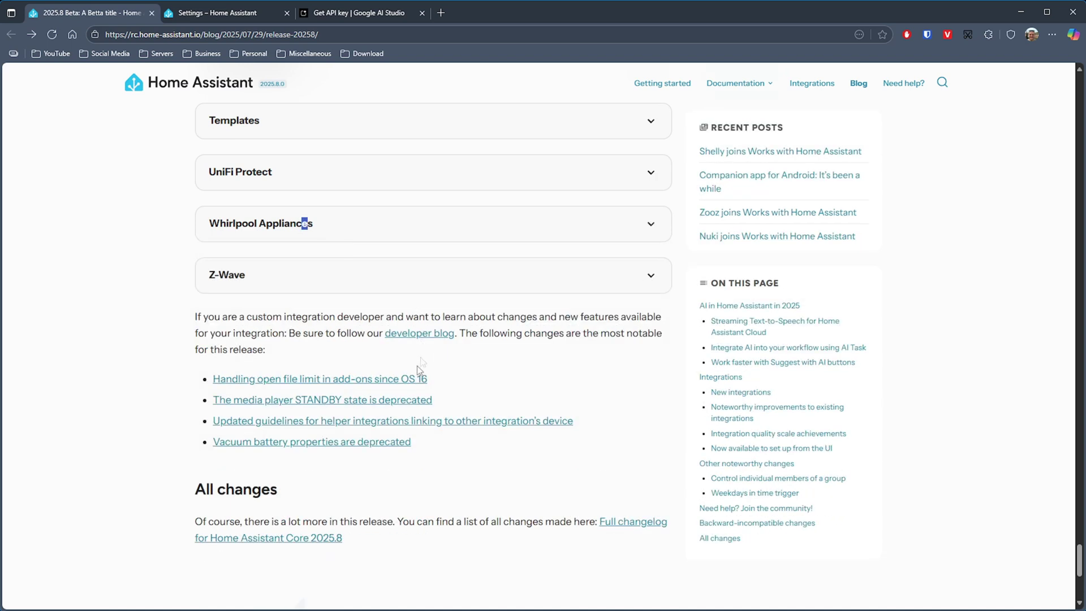